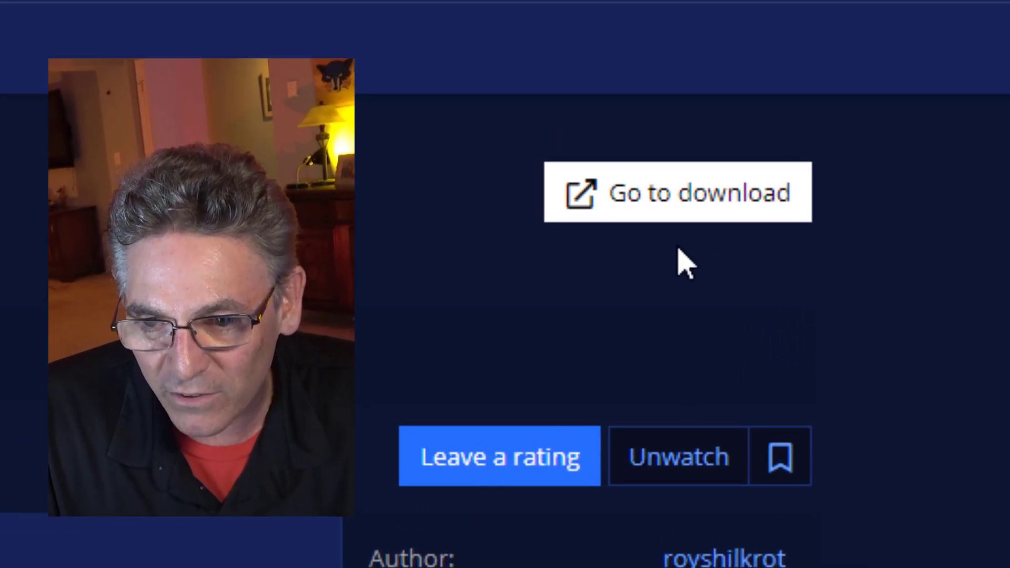
- Download obs-backgroundremoval-win64.zip from the Assets of the plugin's v0.3.0 GitHub release
{"action": "left_click", "coordinate": [657, 212]}
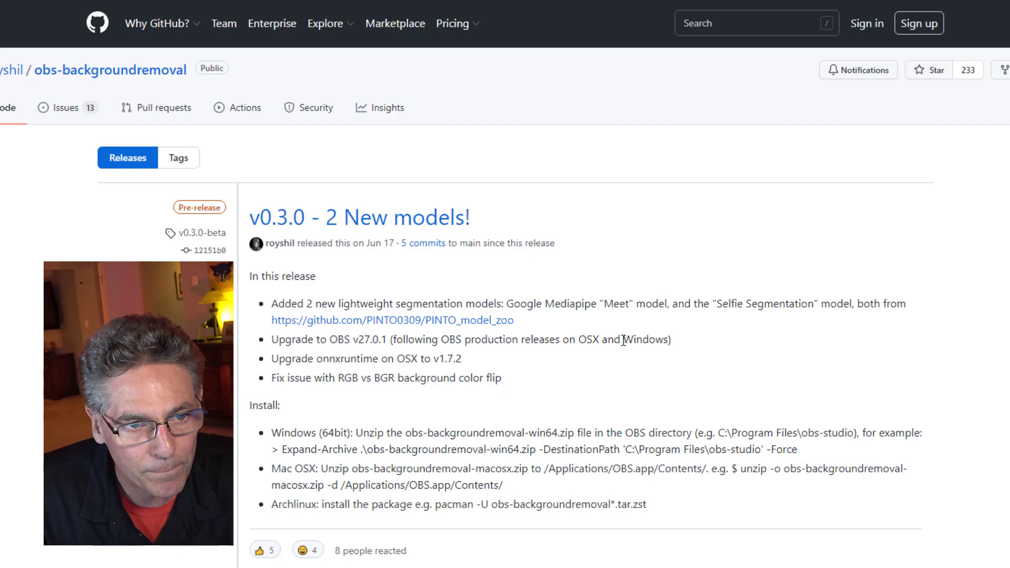
{"action": "scroll", "coordinate": [688, 324], "scroll_direction": "down", "scroll_amount": 5}
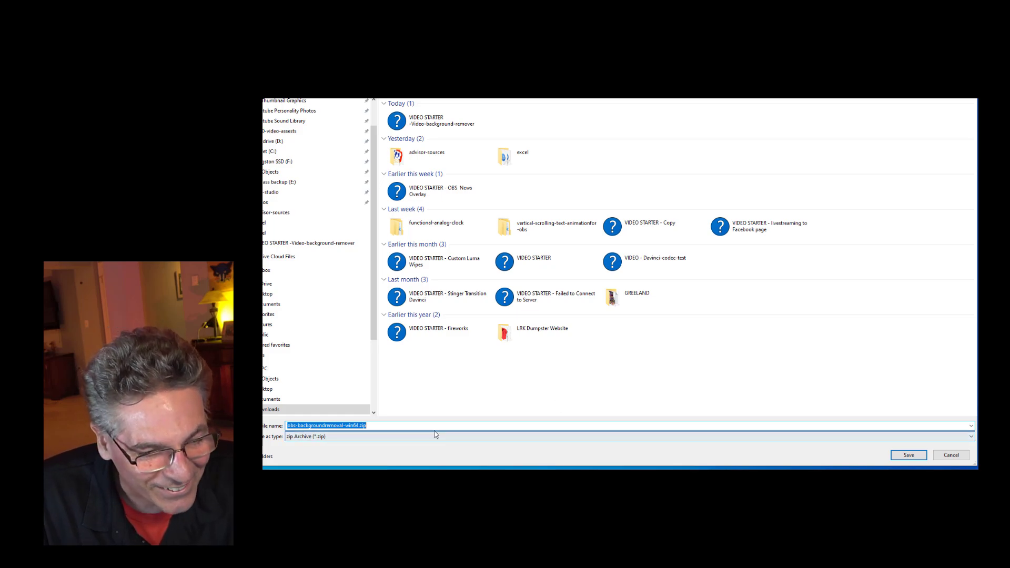
{"action": "left_click", "coordinate": [909, 455]}
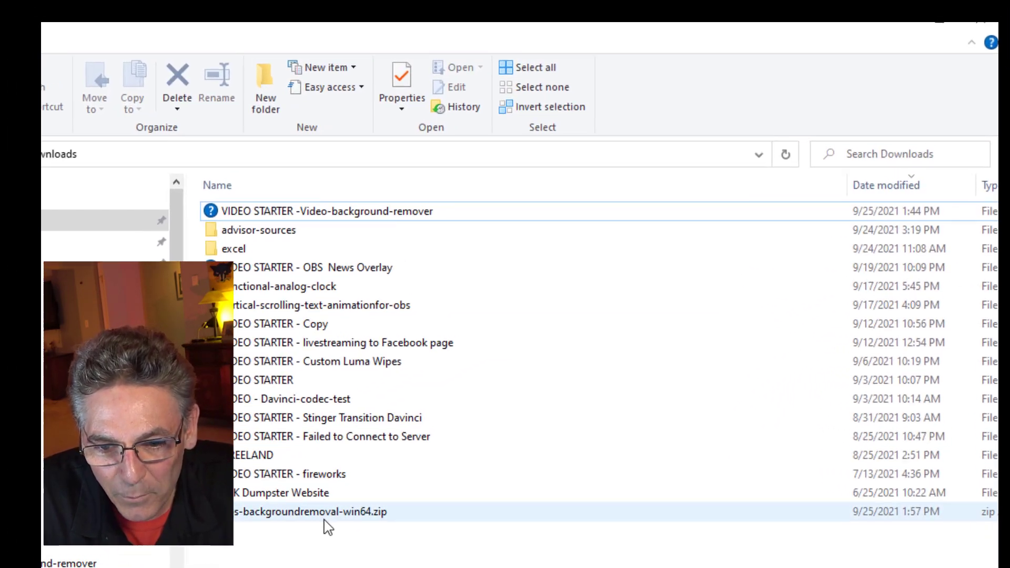
- Extract obs-backgroundremoval-win64.zip into the Downloads folder with 7-Zip
{"action": "right_click", "coordinate": [563, 386]}
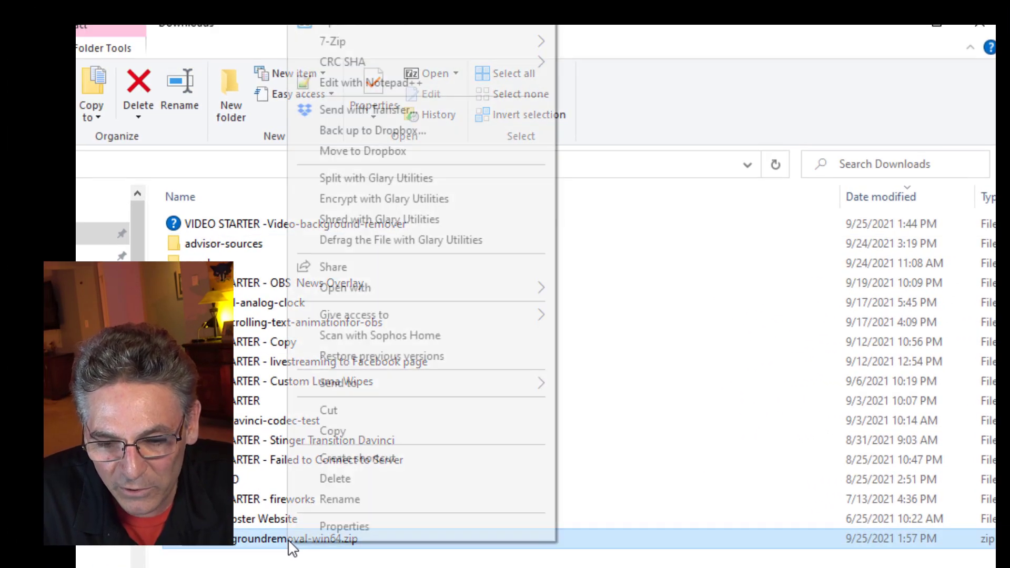
{"action": "mouse_move", "coordinate": [386, 42]}
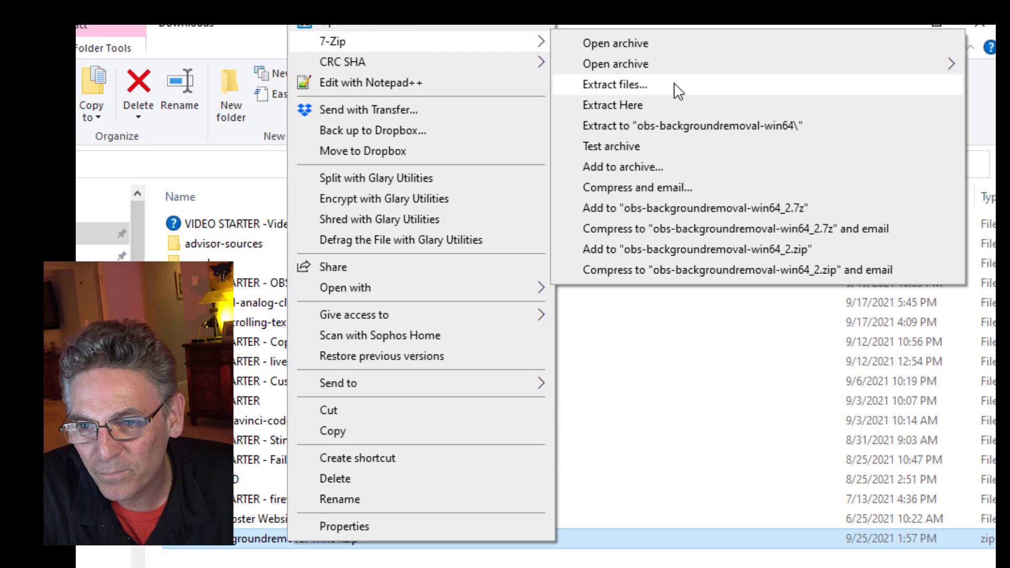
{"action": "left_click", "coordinate": [676, 85]}
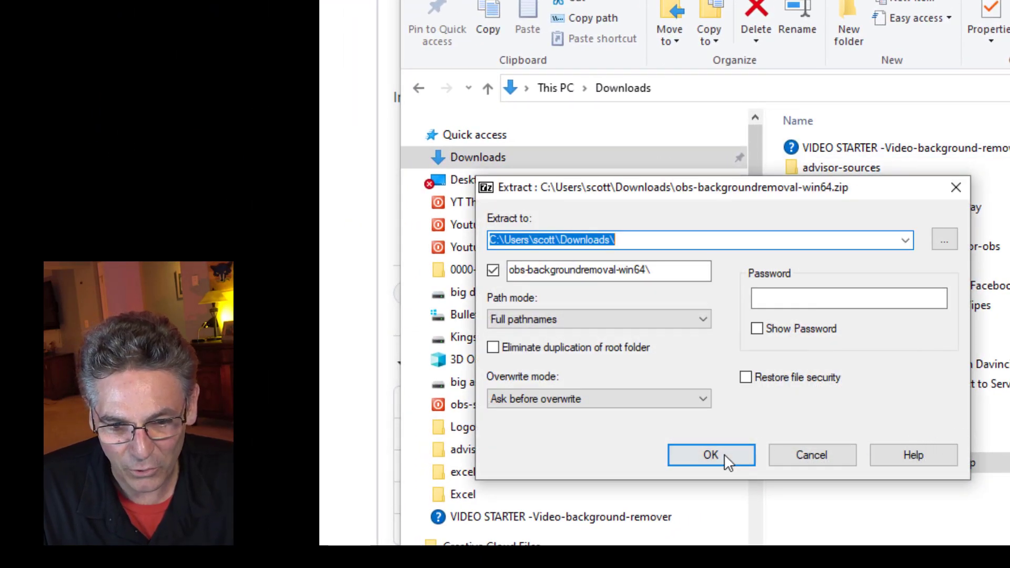
{"action": "left_click", "coordinate": [725, 456]}
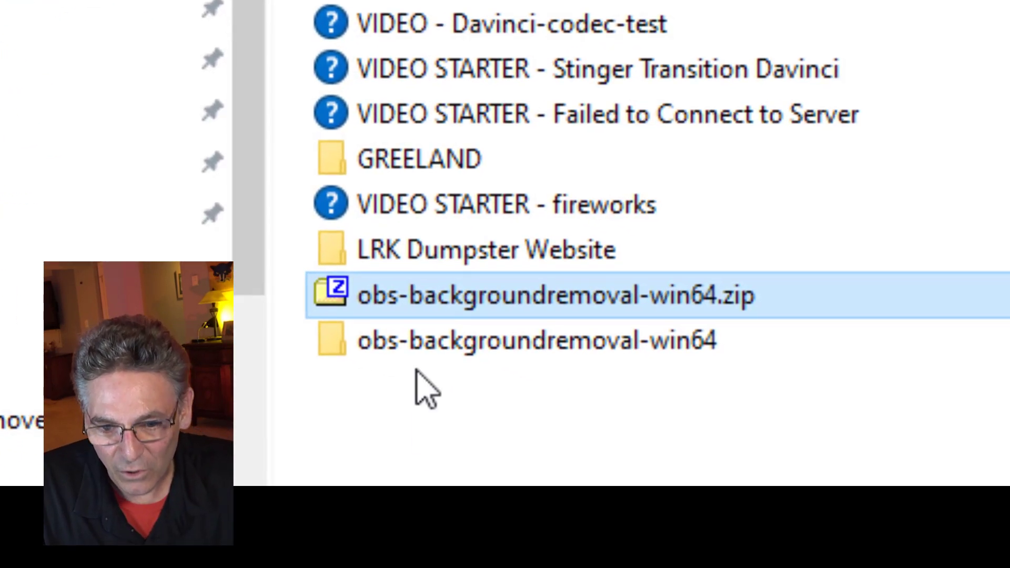
- Copy the data and obs-plugins folders from the extracted obs-backgroundremoval-win64 folder
{"action": "double_click", "coordinate": [435, 342]}
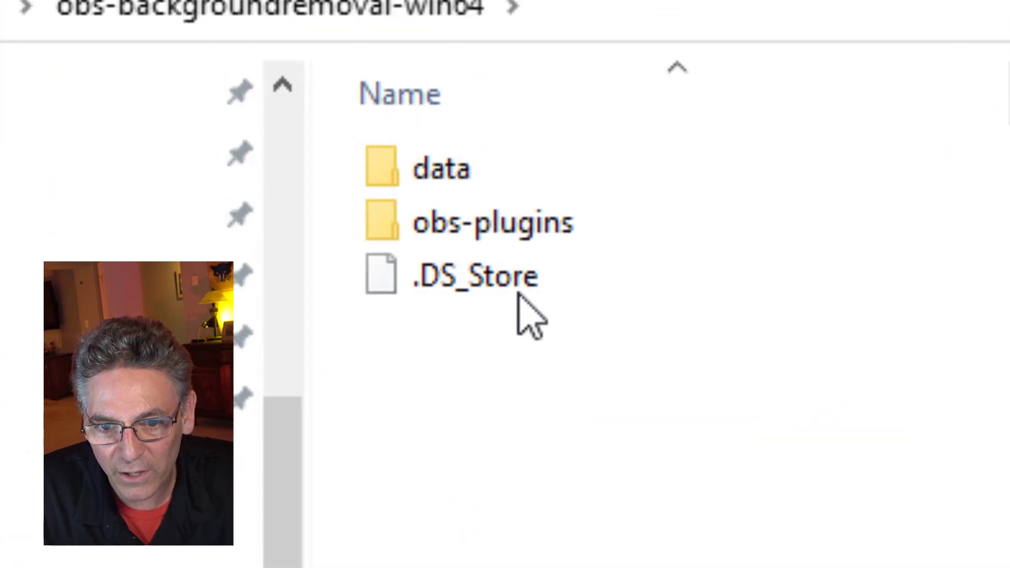
{"action": "left_click", "coordinate": [452, 297]}
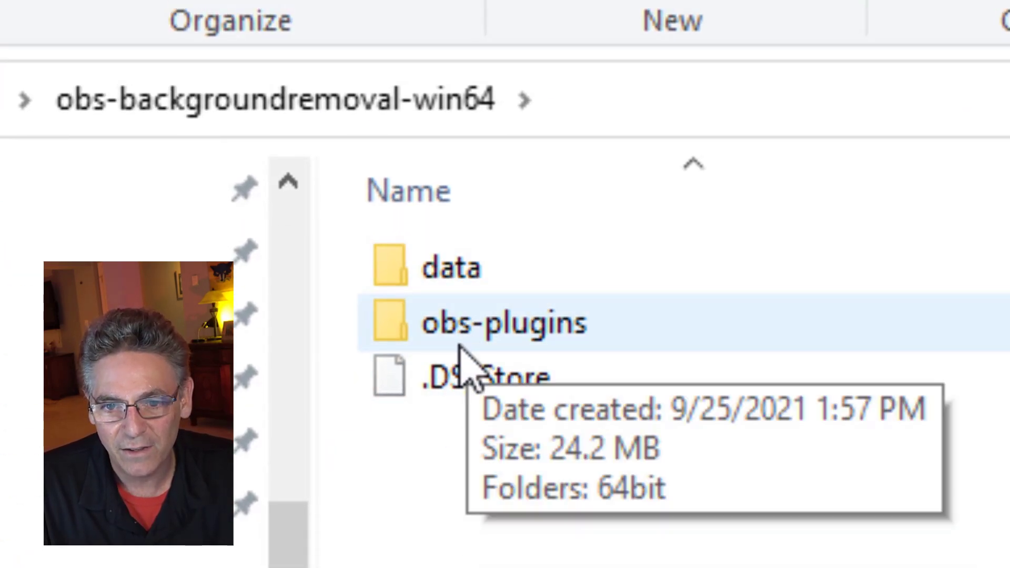
{"action": "left_click", "coordinate": [577, 351]}
{"action": "left_click", "coordinate": [451, 282], "text": "ctrl"}
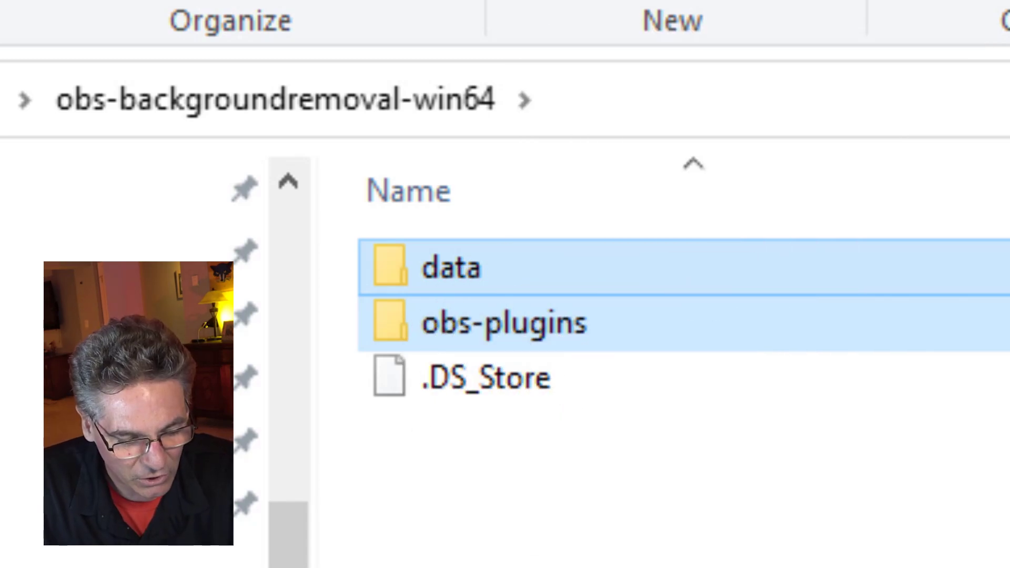
{"action": "key", "text": "ctrl+c"}
{"action": "scroll", "coordinate": [158, 369], "scroll_direction": "up", "scroll_amount": 1}
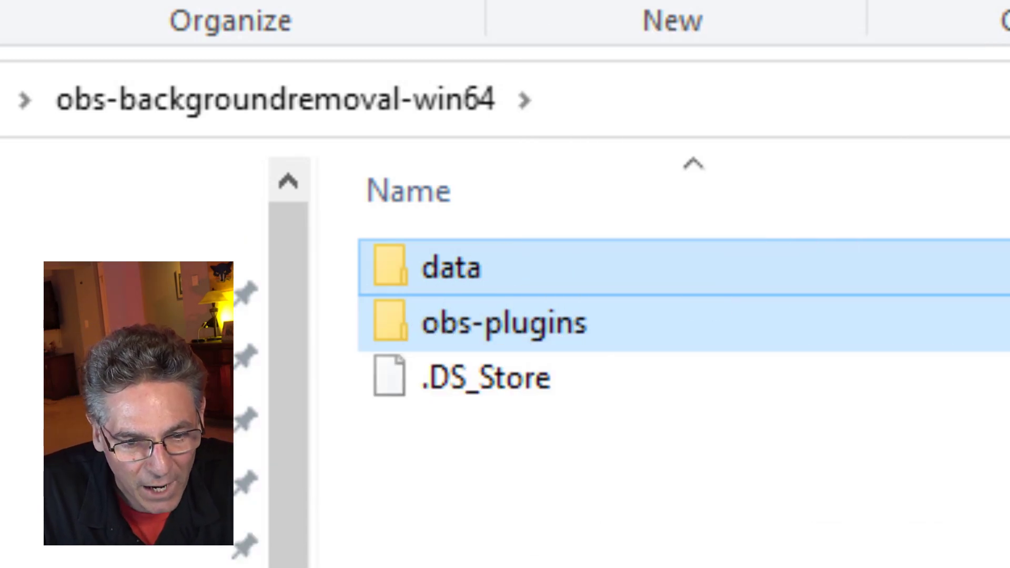
- Navigate to the C:\Program Files\obs-studio folder as the destination for the plugin folders
{"action": "left_click", "coordinate": [131, 545]}
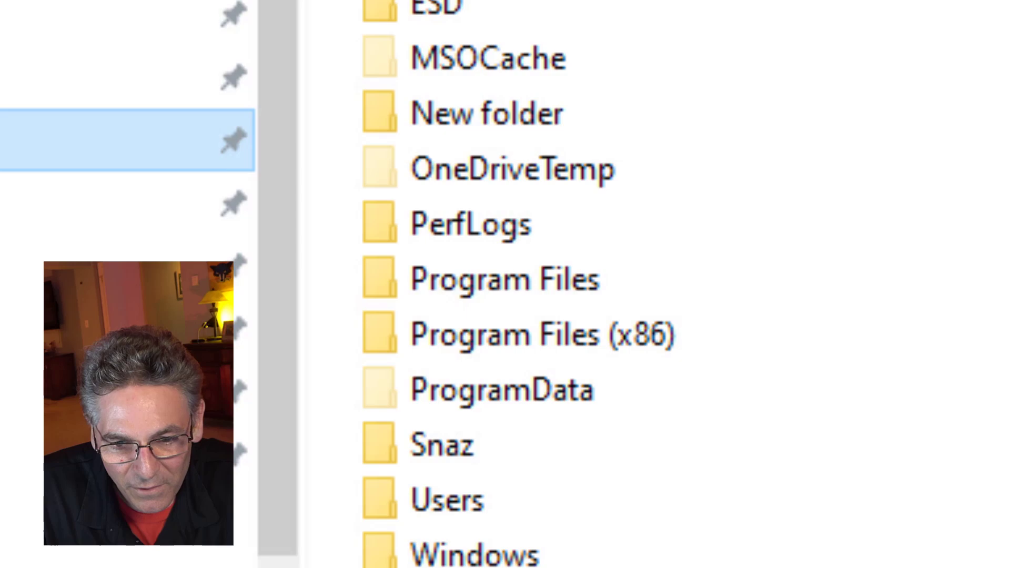
{"action": "left_click", "coordinate": [592, 287]}
{"action": "double_click", "coordinate": [595, 287]}
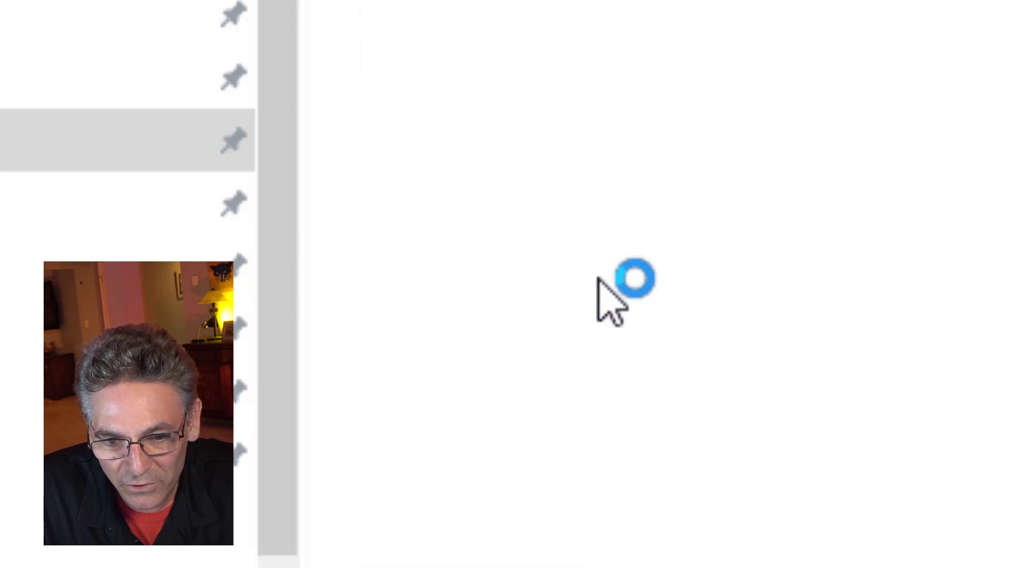
{"action": "scroll", "coordinate": [610, 293], "scroll_direction": "down", "scroll_amount": 3}
{"action": "mouse_move", "coordinate": [417, 467]}
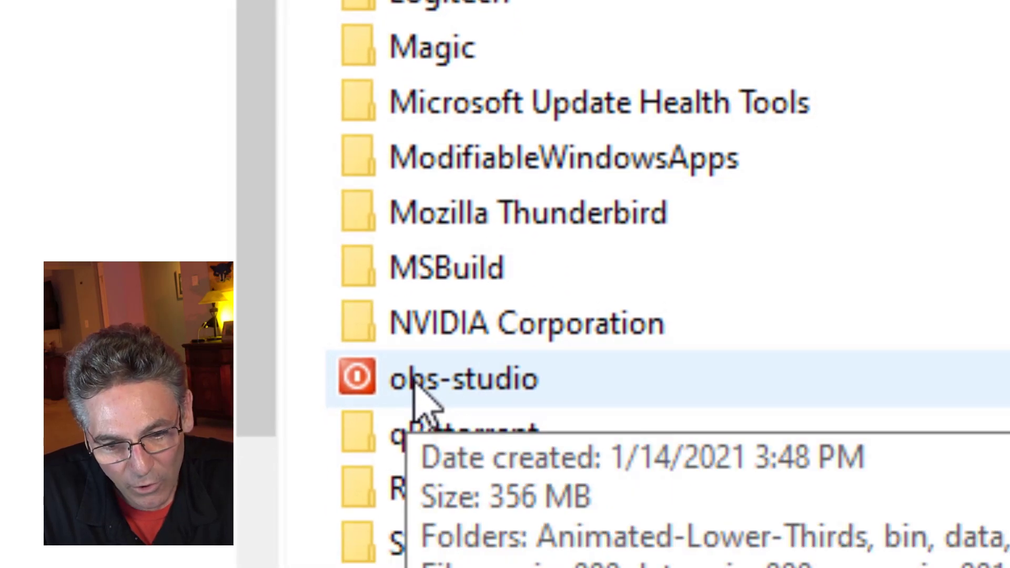
{"action": "double_click", "coordinate": [487, 392]}
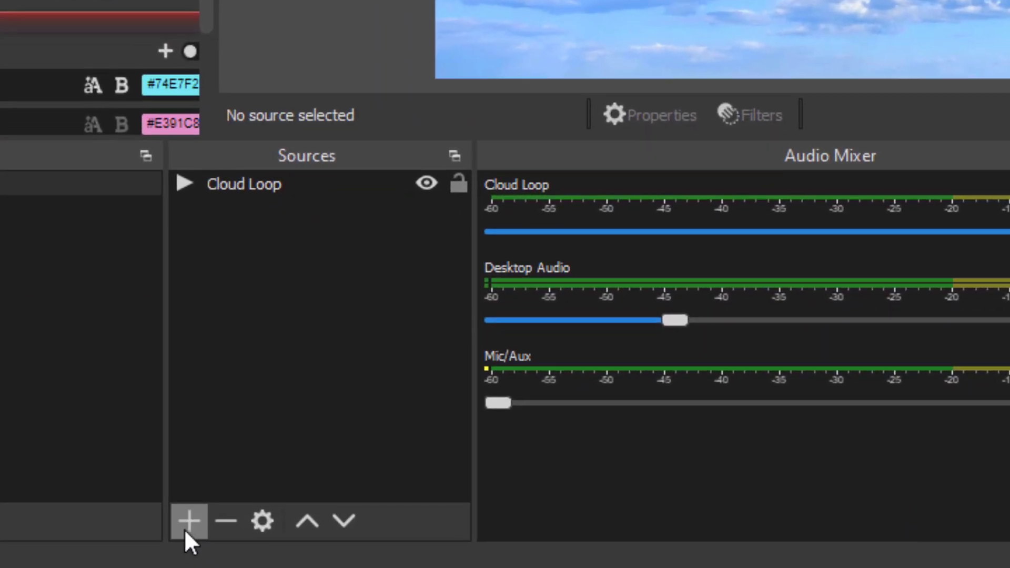
- Add a Video Capture Device 2 source that uses the Cam Link 4K camera
{"action": "left_click", "coordinate": [187, 527]}
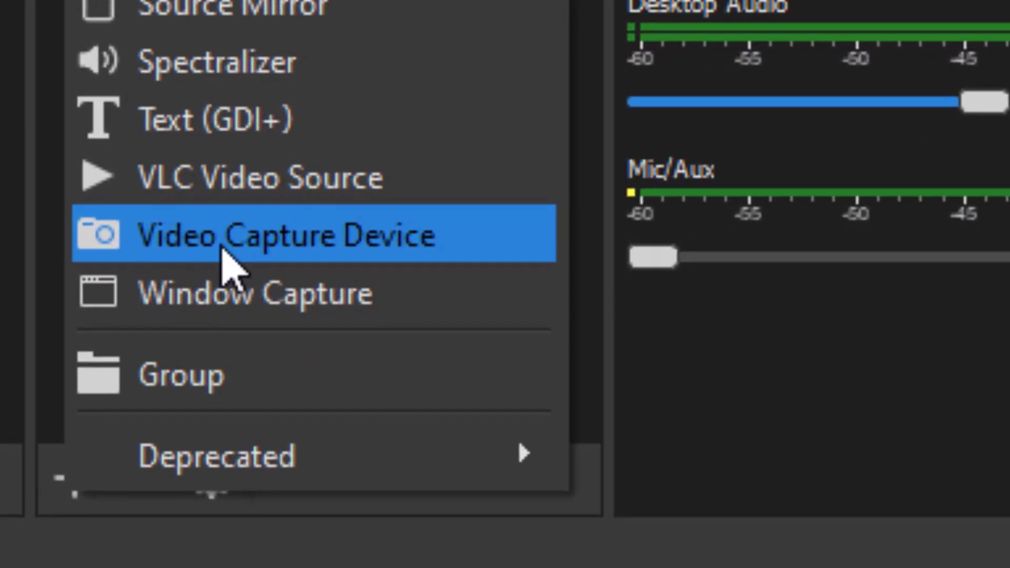
{"action": "left_click", "coordinate": [227, 263]}
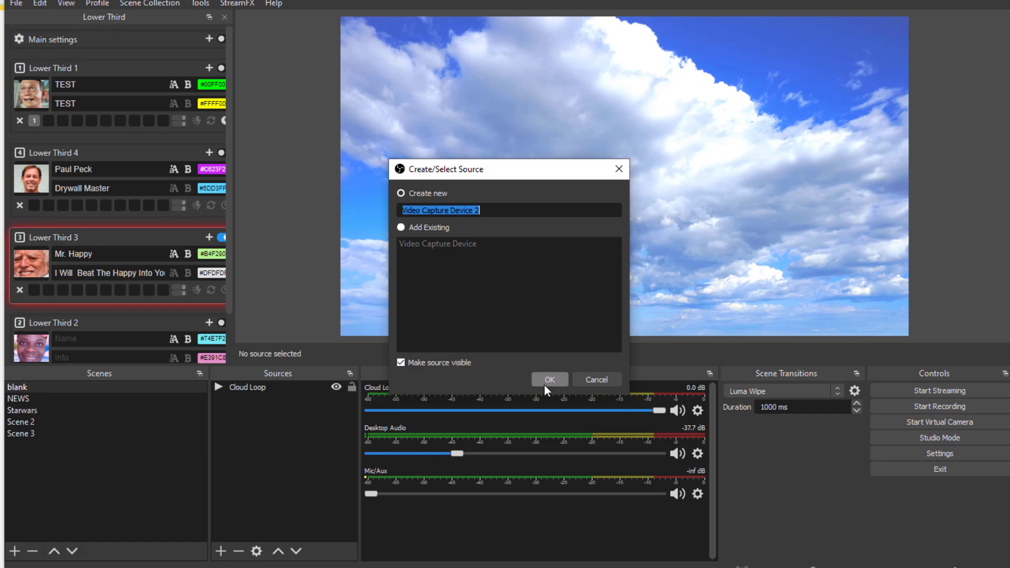
{"action": "left_click", "coordinate": [545, 380]}
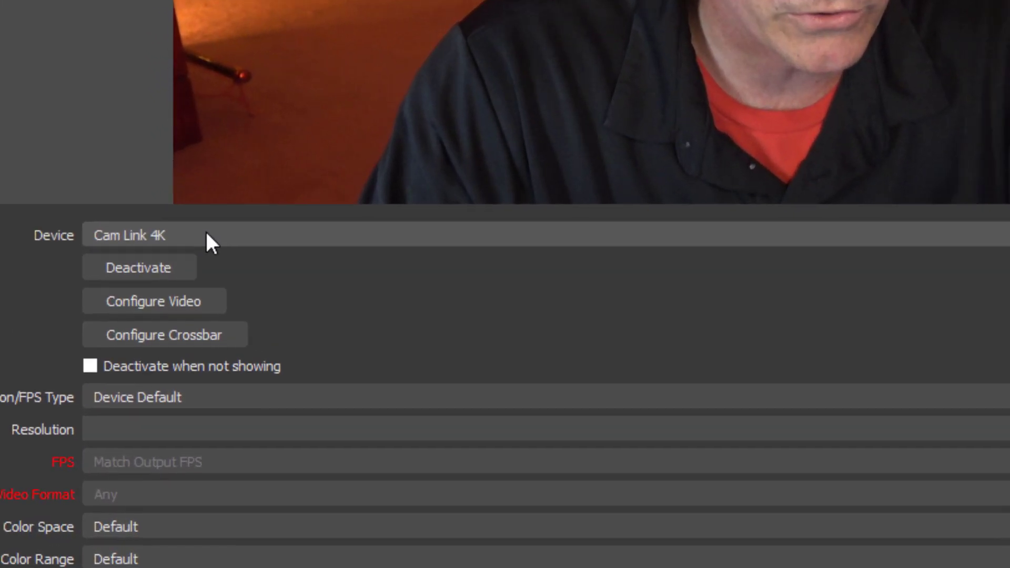
{"action": "left_click", "coordinate": [191, 376]}
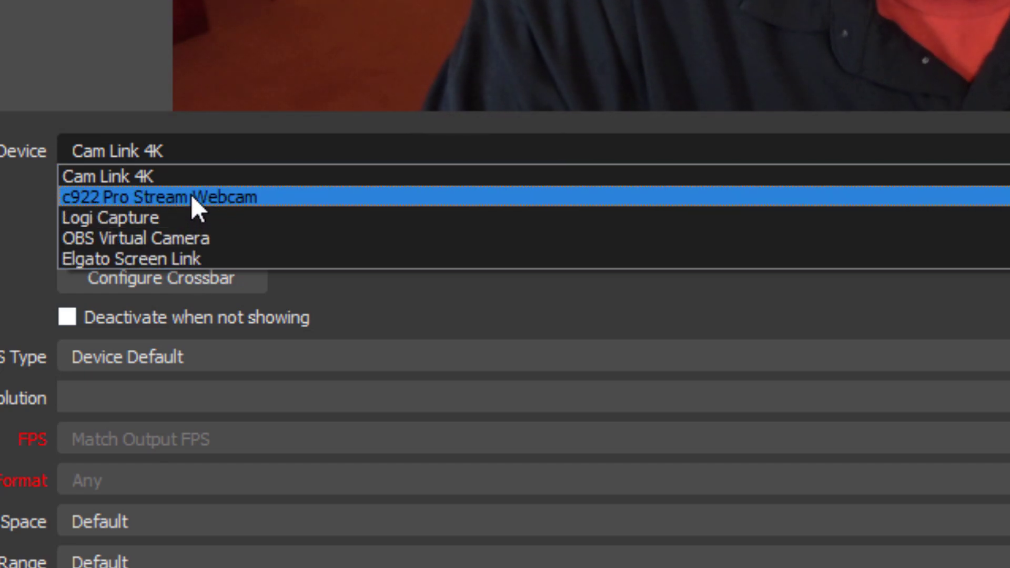
{"action": "left_click", "coordinate": [173, 175]}
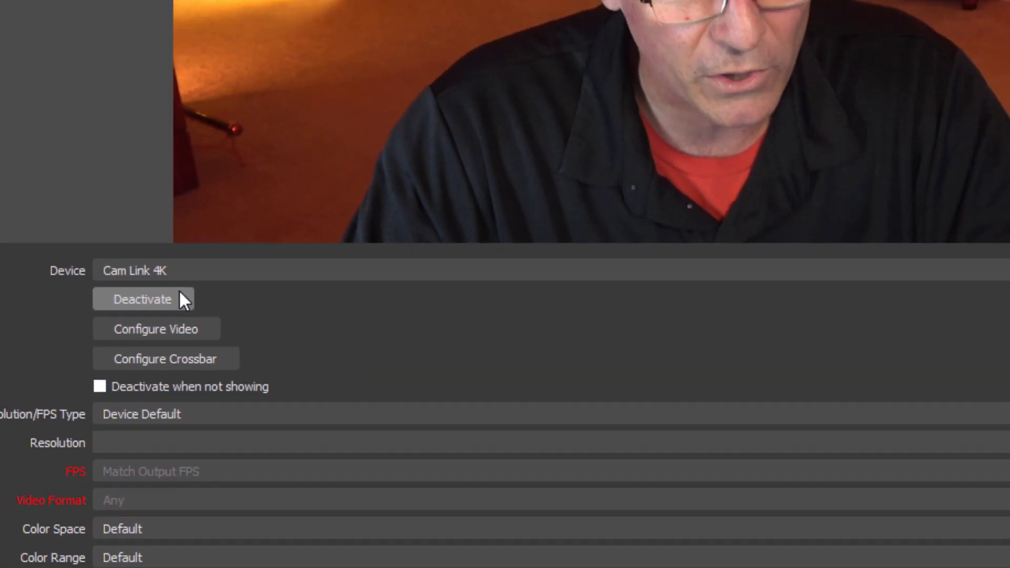
{"action": "key", "text": "Return"}
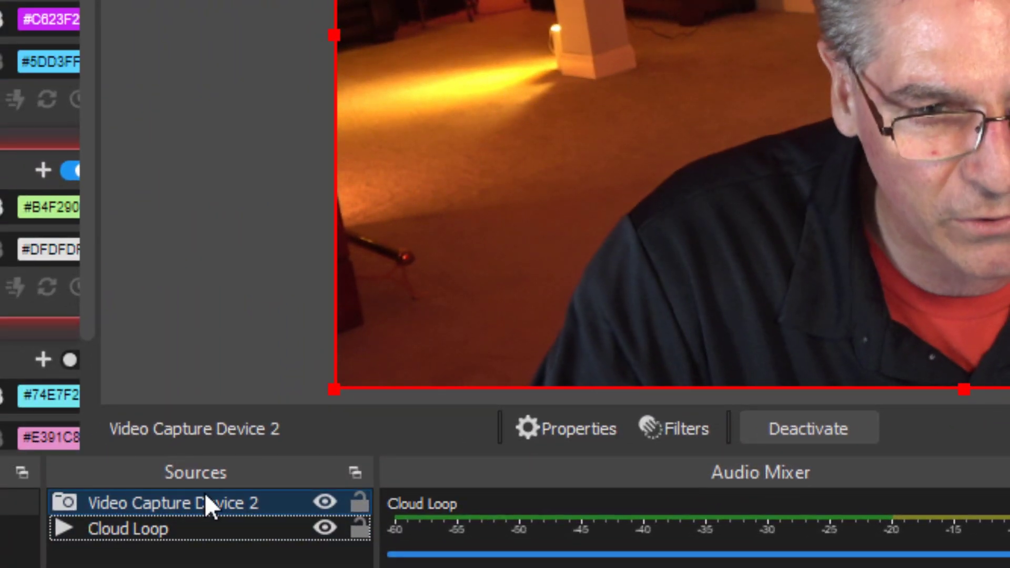
- Open Video Capture Device 2's filters and add a Background Removal filter with its default name
{"action": "left_click", "coordinate": [210, 506]}
{"action": "right_click", "coordinate": [209, 506]}
{"action": "mouse_move", "coordinate": [315, 90]}
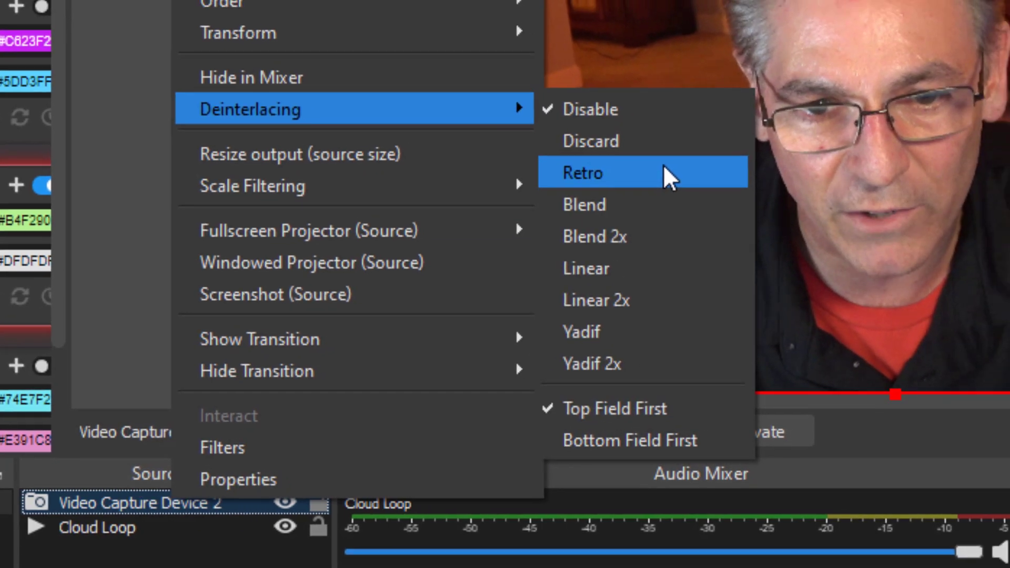
{"action": "left_click", "coordinate": [737, 158]}
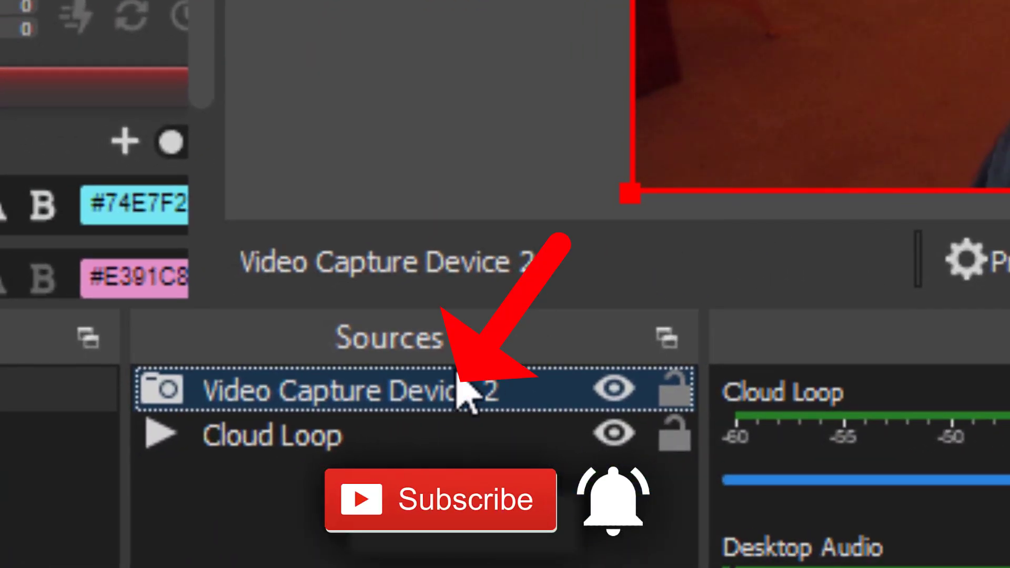
{"action": "right_click", "coordinate": [426, 399]}
{"action": "left_click", "coordinate": [485, 290]}
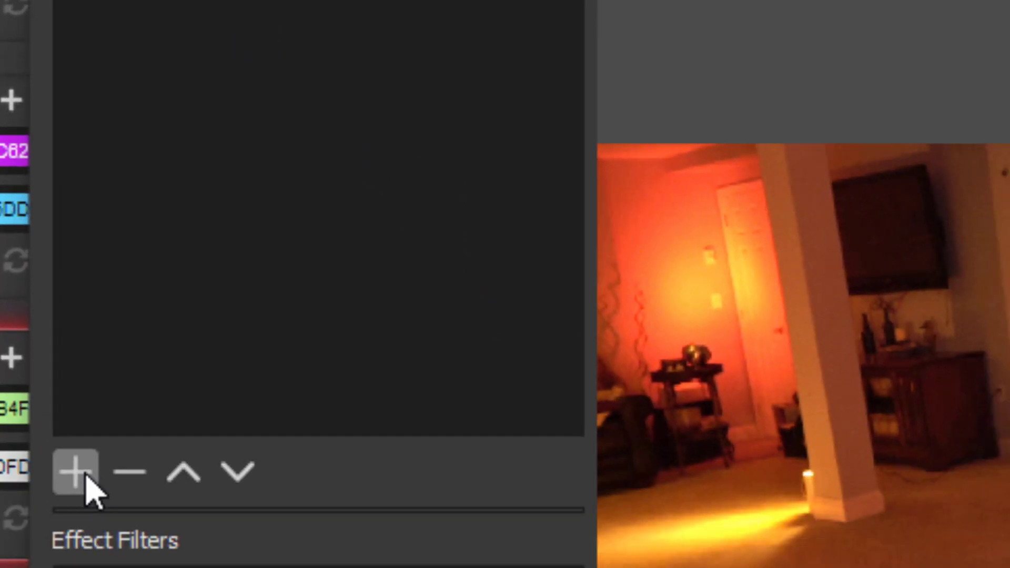
{"action": "left_click", "coordinate": [77, 474]}
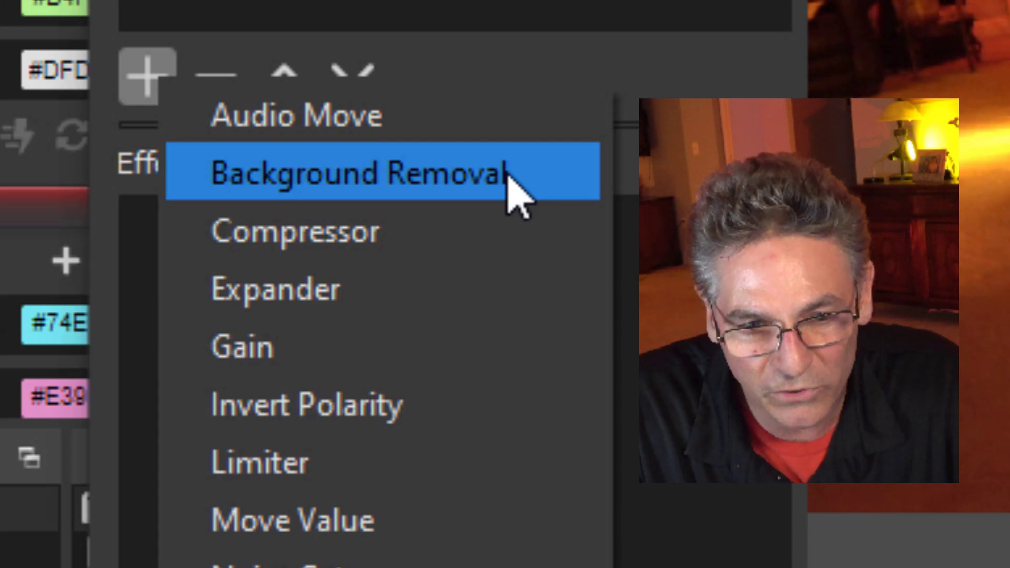
{"action": "left_click", "coordinate": [511, 179]}
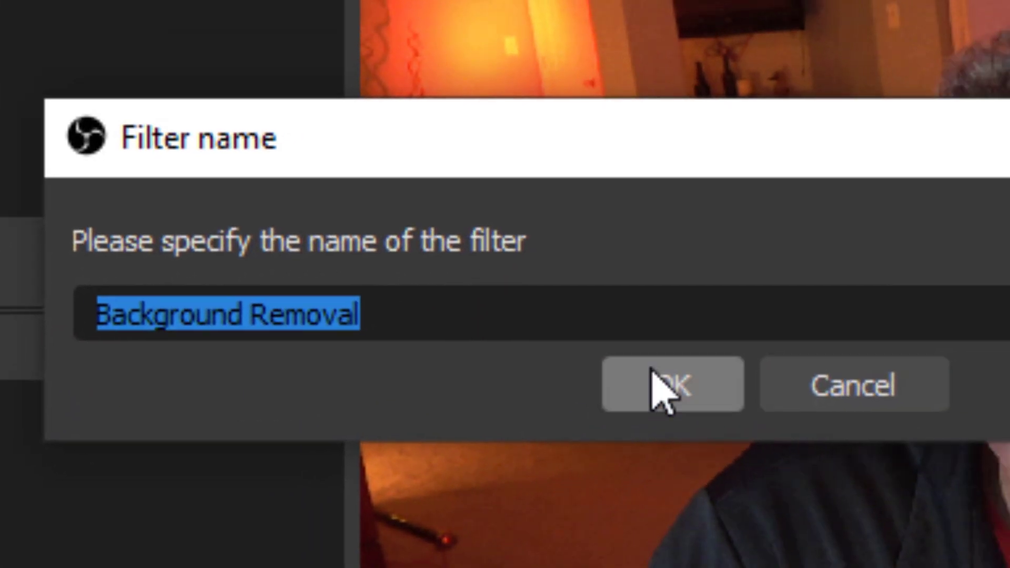
{"action": "left_click", "coordinate": [652, 371]}
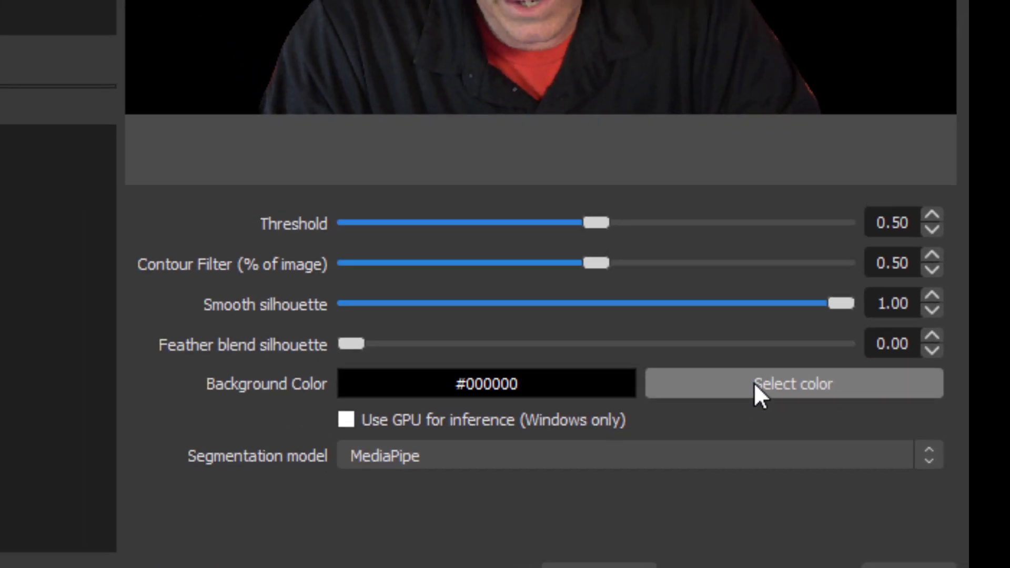
- Set the Background Removal colour to bright green #00ff00 and open the segmentation model list
{"action": "left_click", "coordinate": [748, 348]}
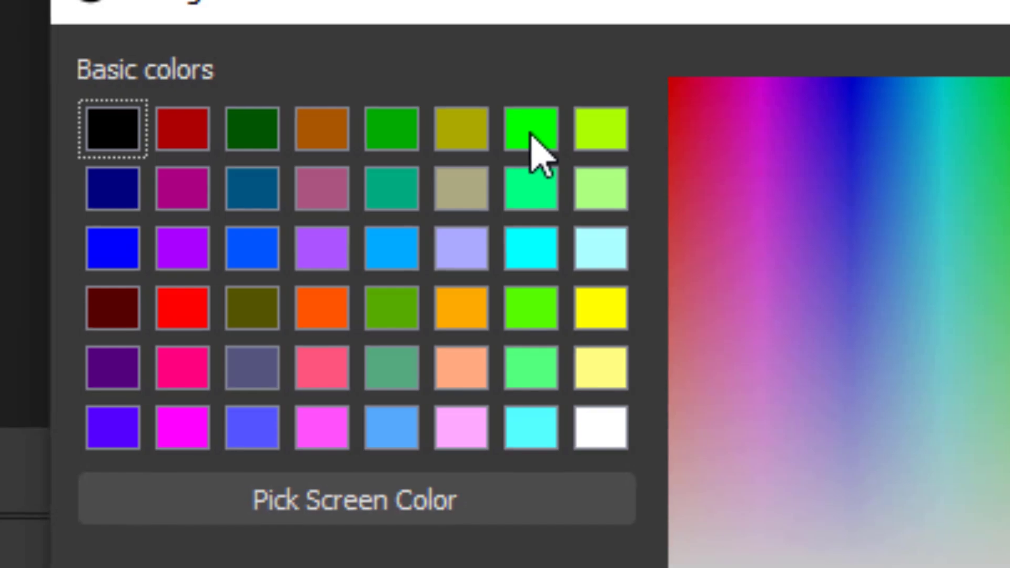
{"action": "left_click", "coordinate": [465, 146]}
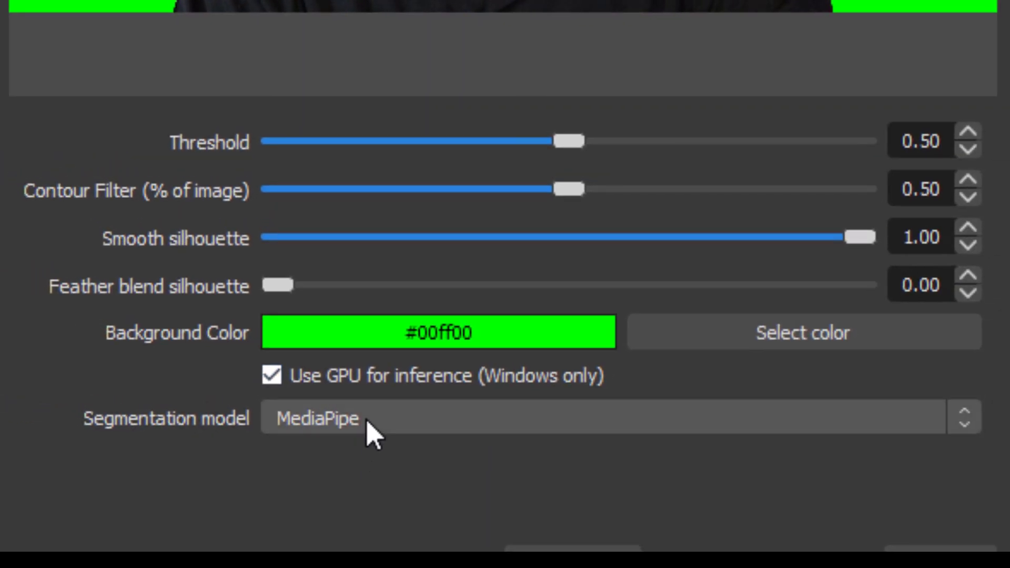
{"action": "left_click", "coordinate": [380, 384]}
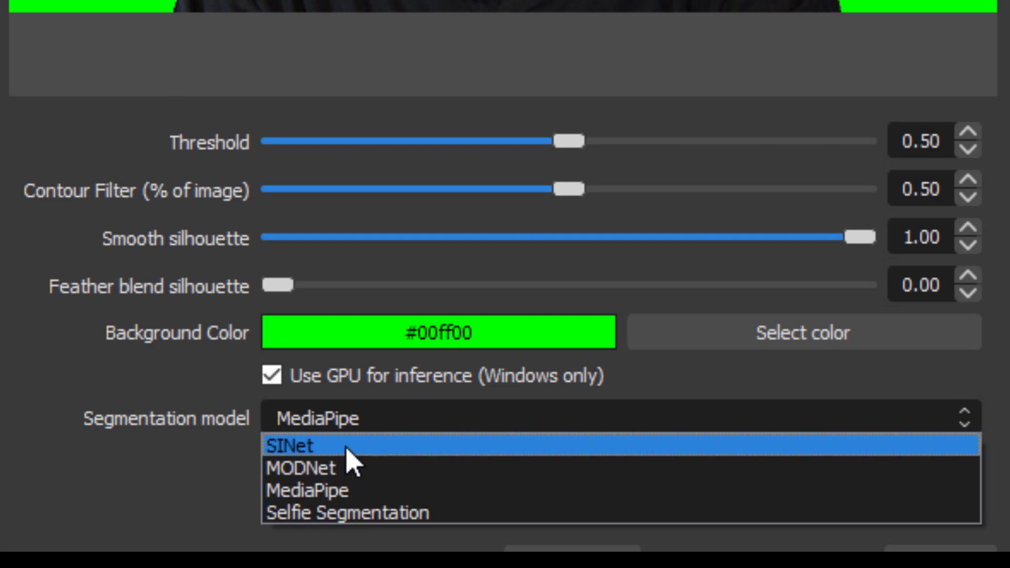
{"action": "left_click", "coordinate": [318, 447]}
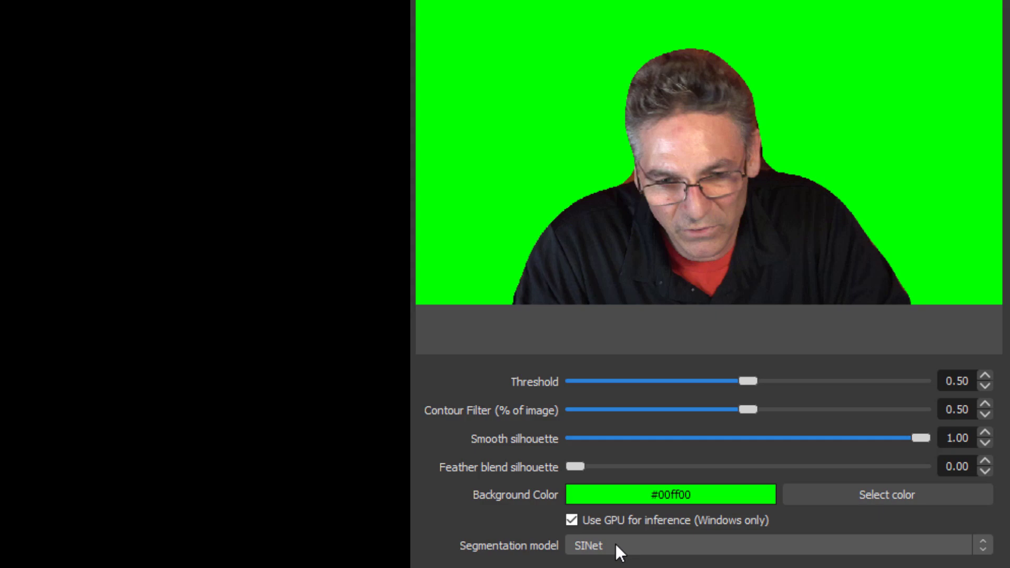
{"action": "left_click", "coordinate": [617, 543]}
{"action": "key", "text": "Down"}
{"action": "key", "text": "Return"}
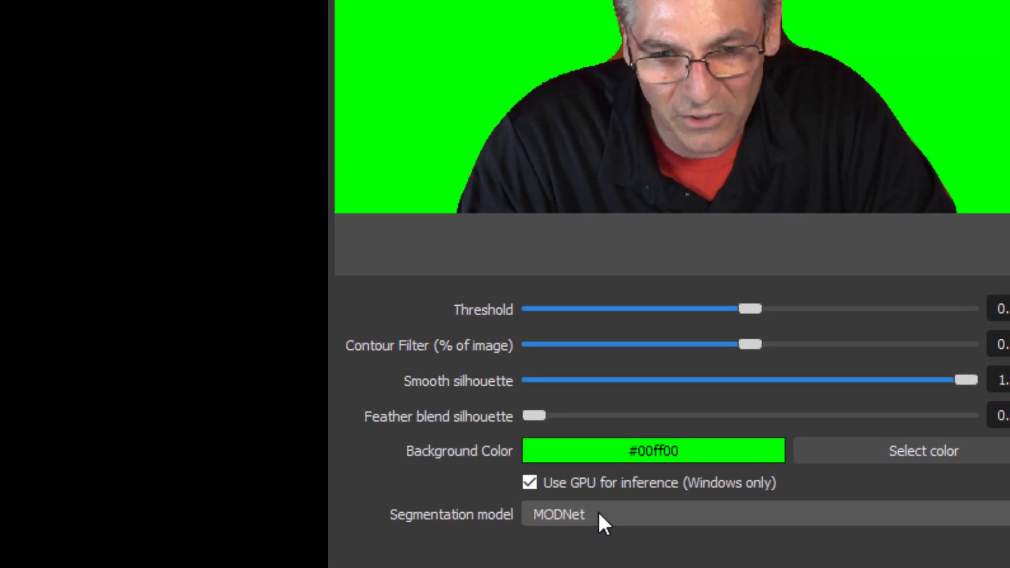
{"action": "left_click", "coordinate": [598, 513]}
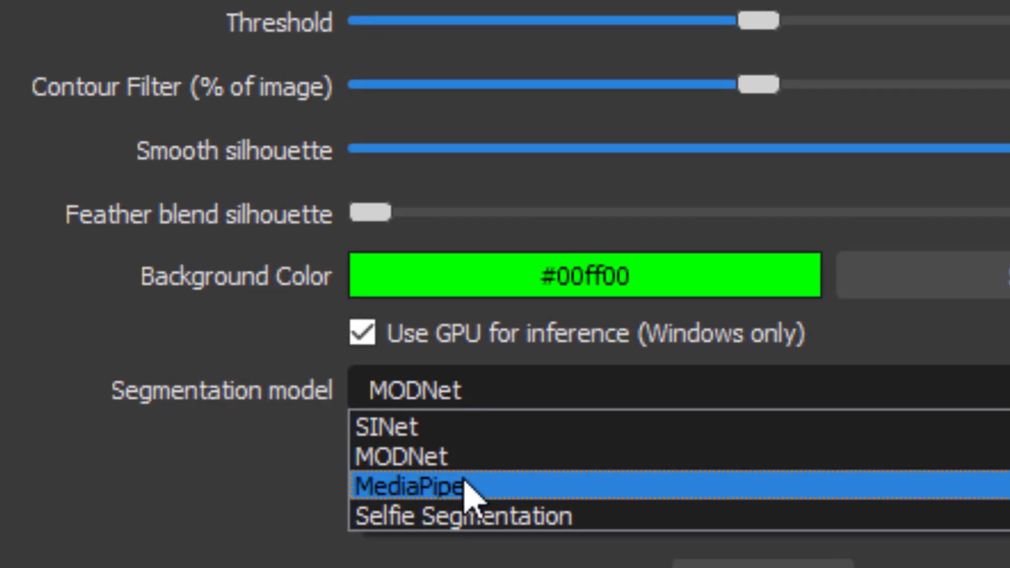
{"action": "left_click", "coordinate": [465, 495]}
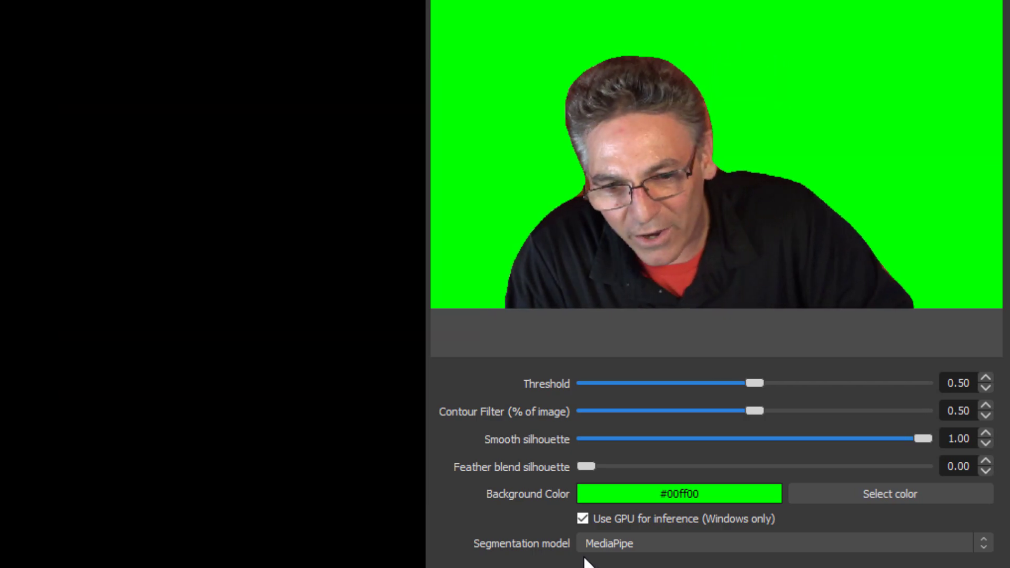
{"action": "left_click", "coordinate": [597, 551]}
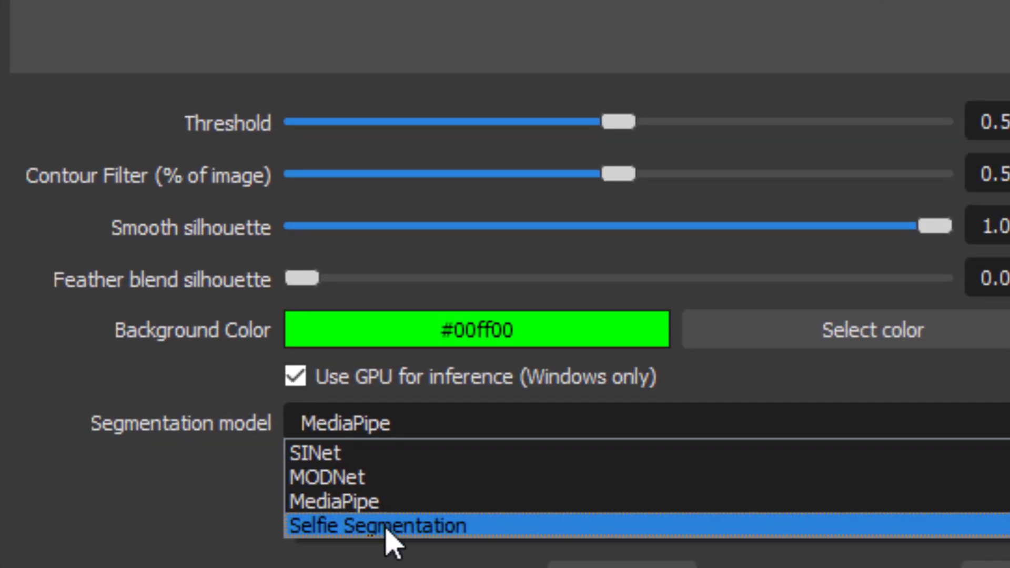
{"action": "left_click", "coordinate": [387, 526]}
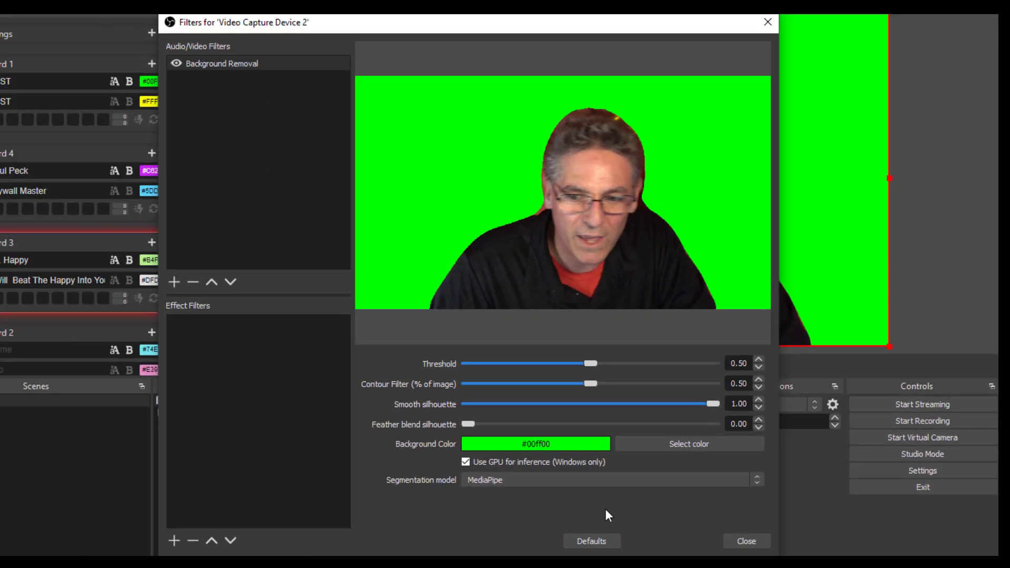
- Reopen the webcam's filters and add a Chroma Key effect filter with its default name
{"action": "left_click", "coordinate": [742, 542]}
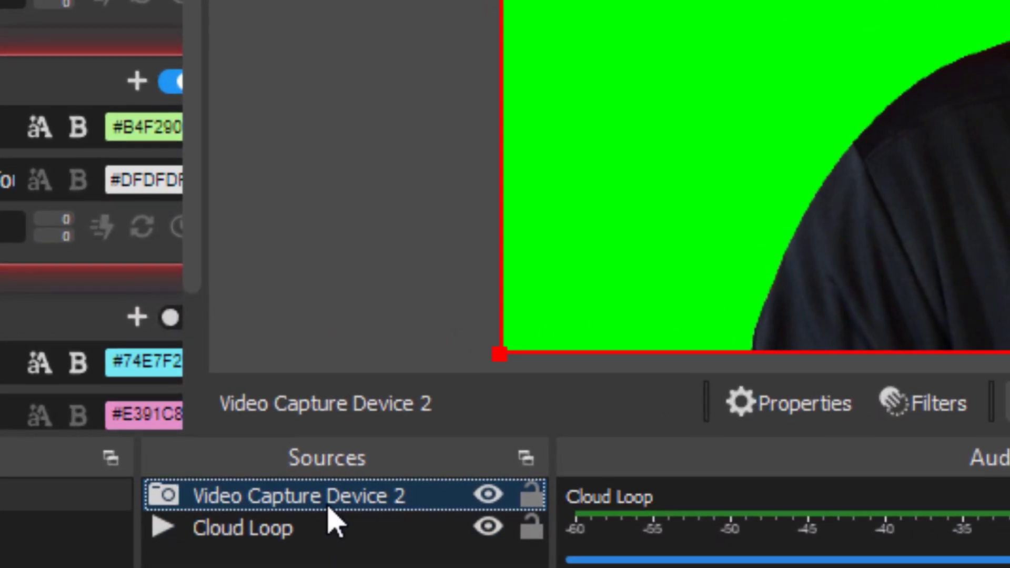
{"action": "right_click", "coordinate": [233, 399]}
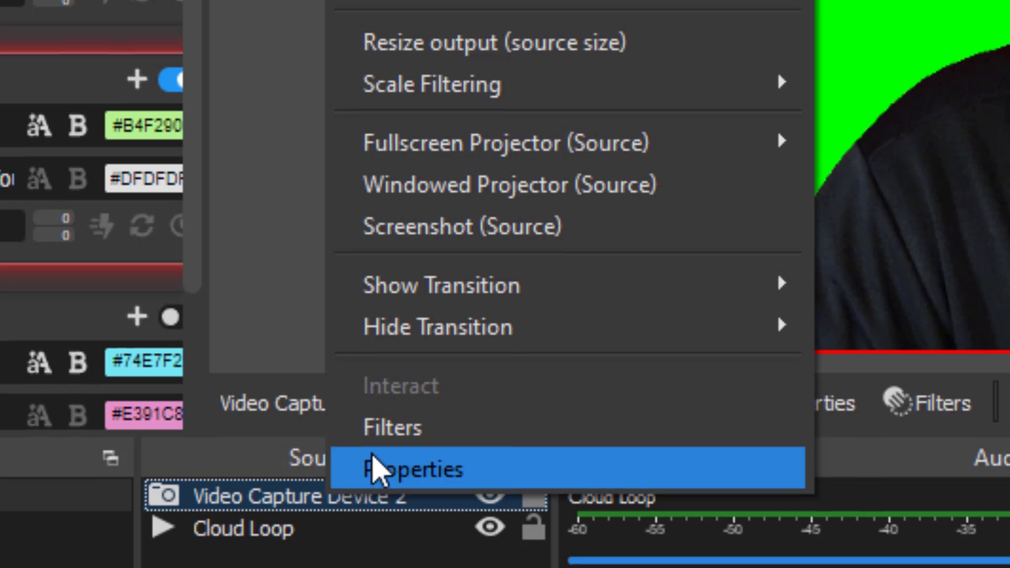
{"action": "left_click", "coordinate": [393, 427]}
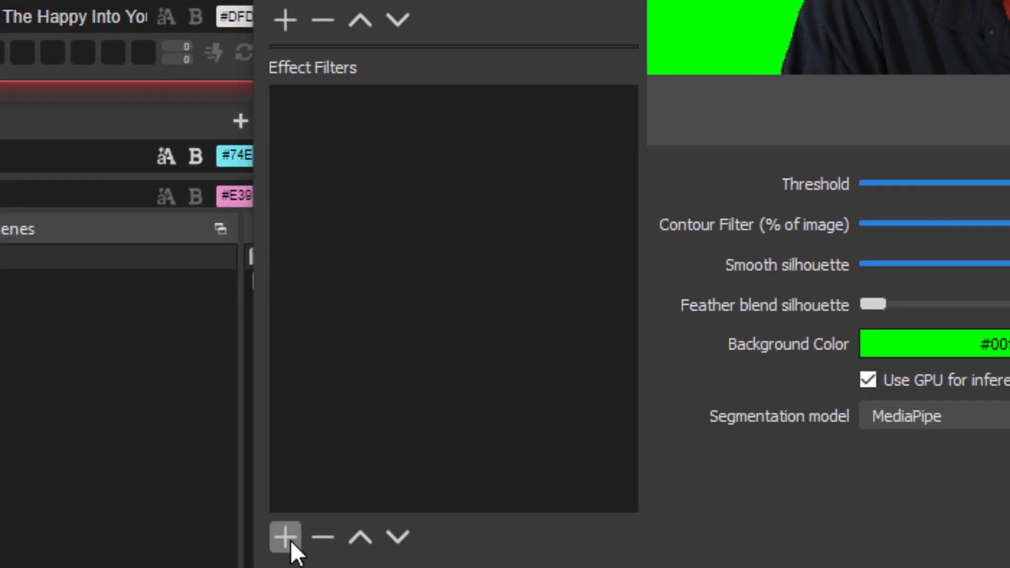
{"action": "left_click", "coordinate": [287, 538]}
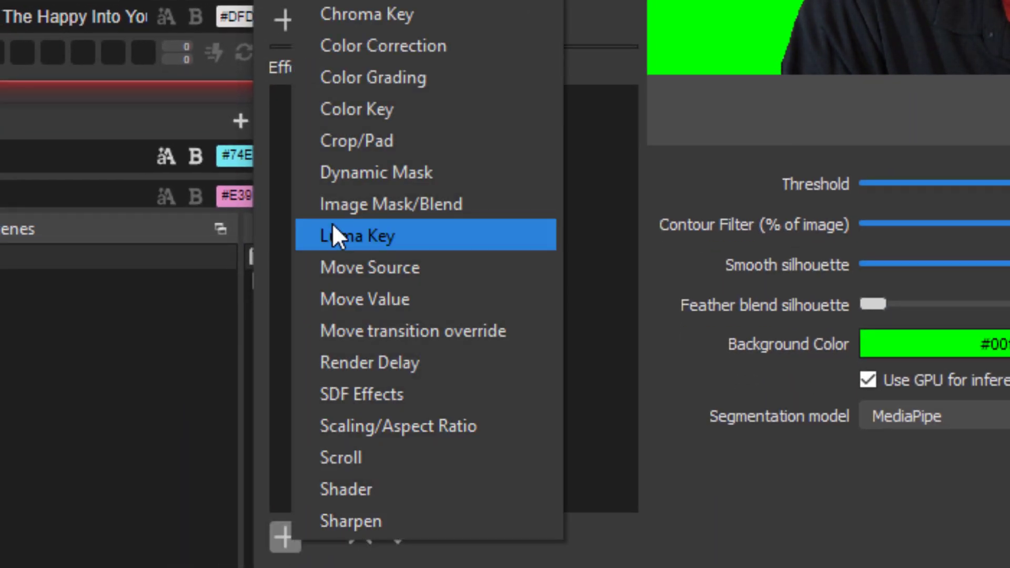
{"action": "left_click", "coordinate": [385, 11]}
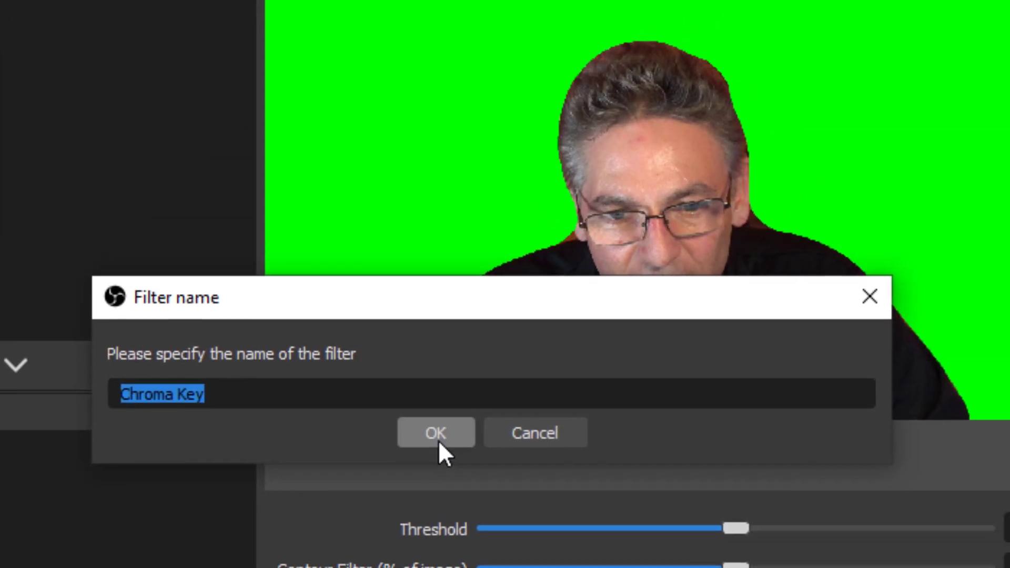
{"action": "left_click", "coordinate": [438, 440]}
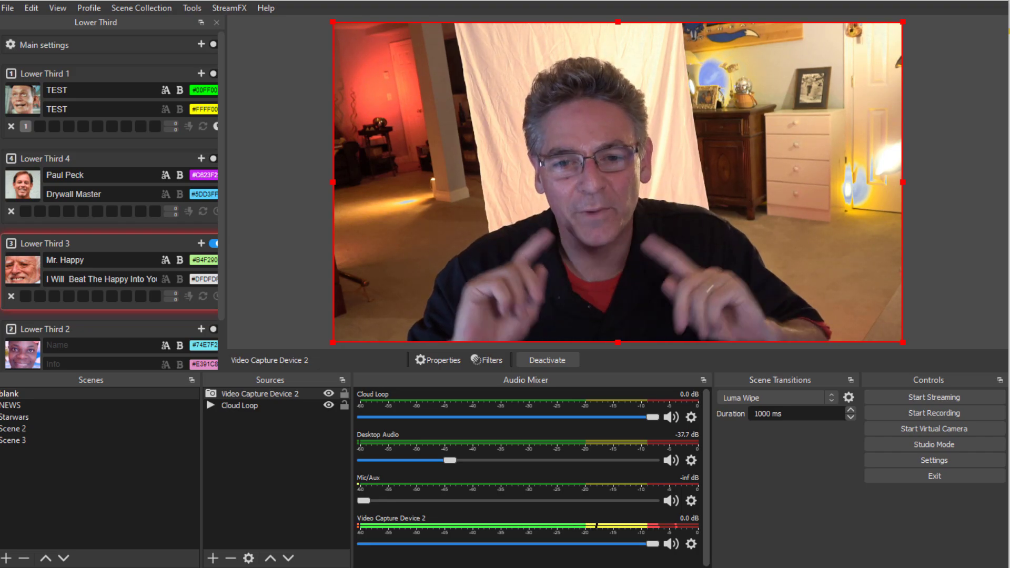
- Re-enable the Background Removal filter in Video Capture Device 2's filters
{"action": "right_click", "coordinate": [277, 395]}
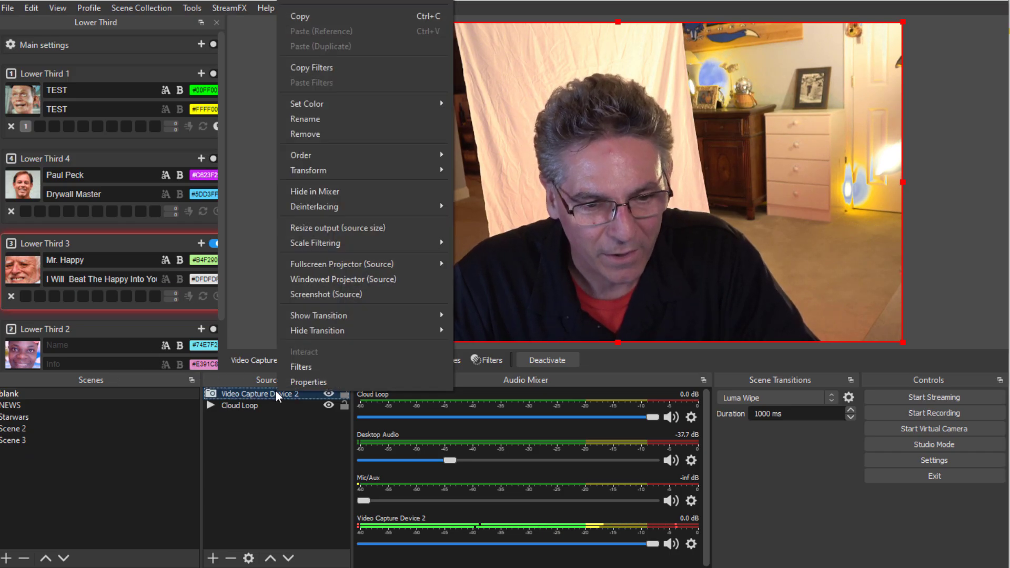
{"action": "left_click", "coordinate": [286, 367]}
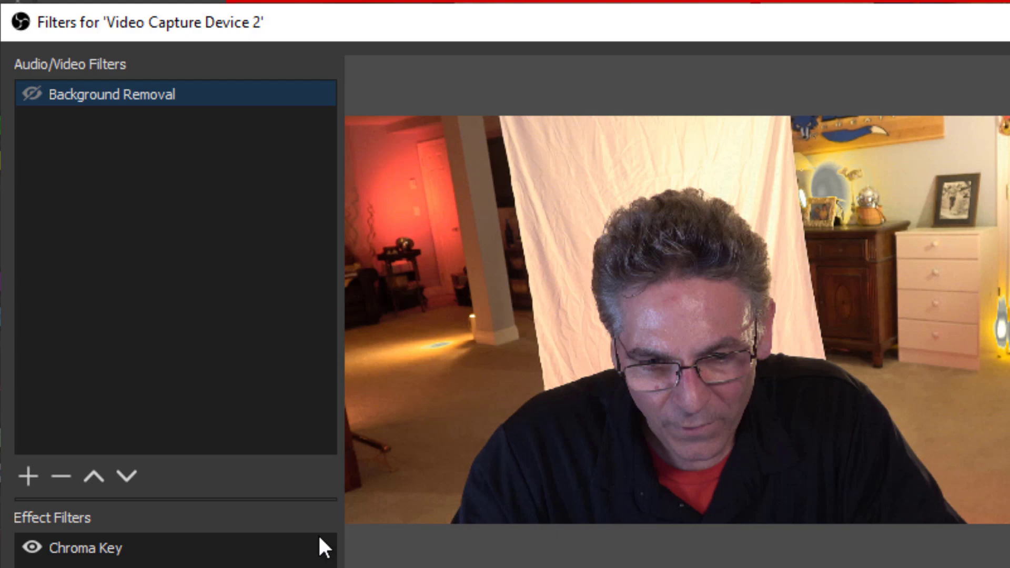
{"action": "left_click", "coordinate": [30, 93]}
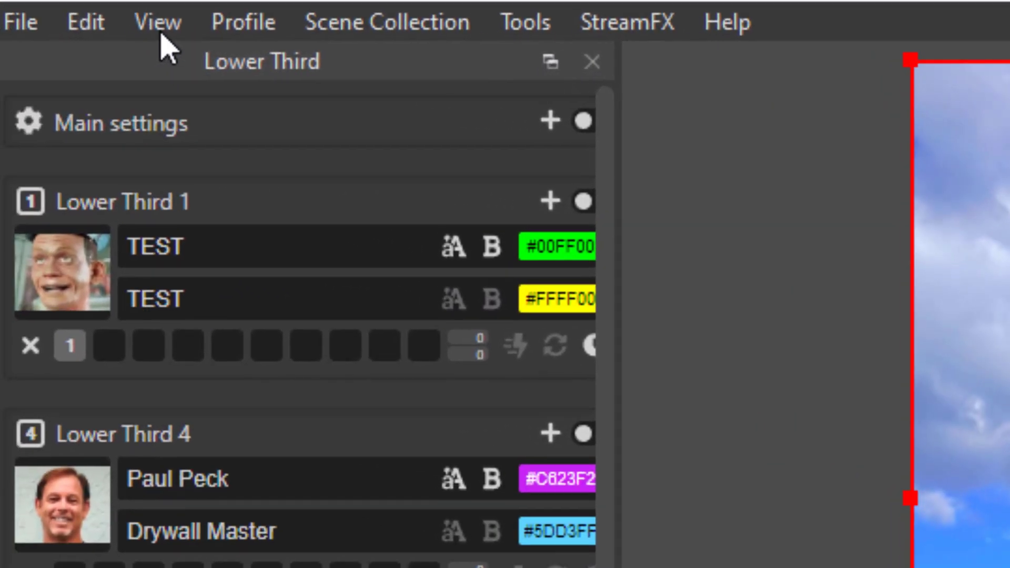
- Open the Stats window from the View menu and move it to the right
{"action": "left_click", "coordinate": [161, 33]}
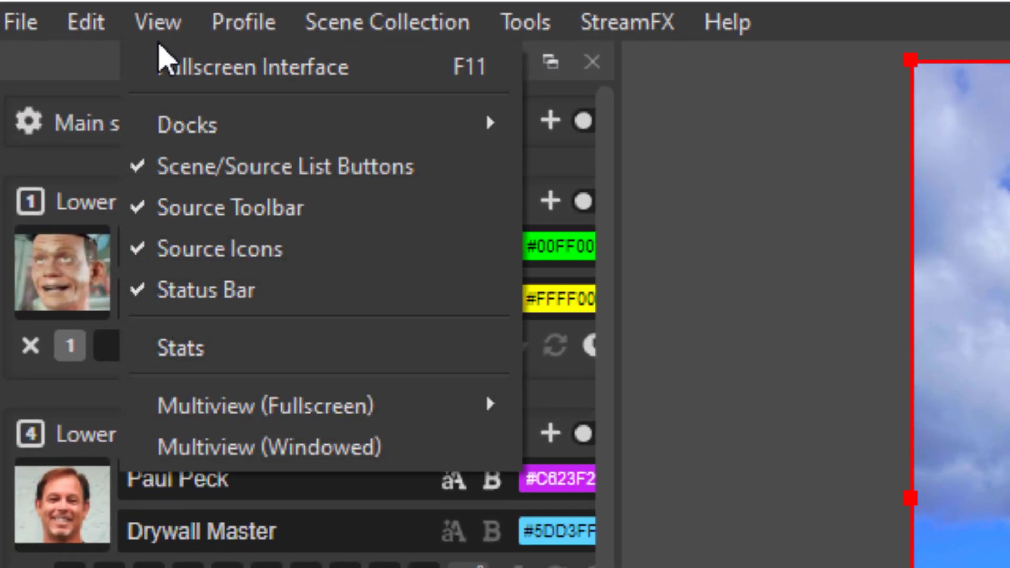
{"action": "left_click", "coordinate": [213, 348]}
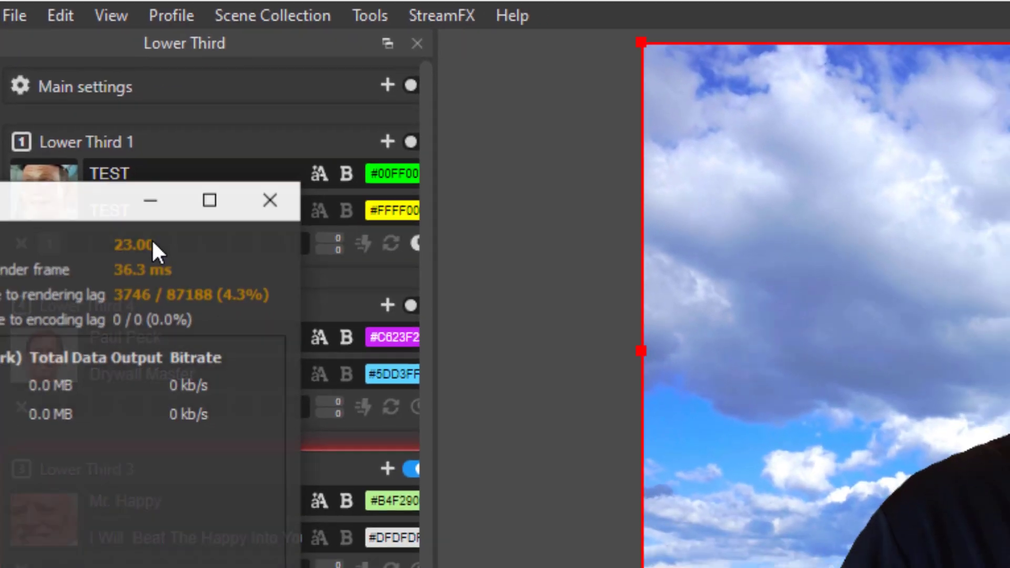
{"action": "left_click_drag", "start_coordinate": [81, 181], "coordinate": [523, 150]}
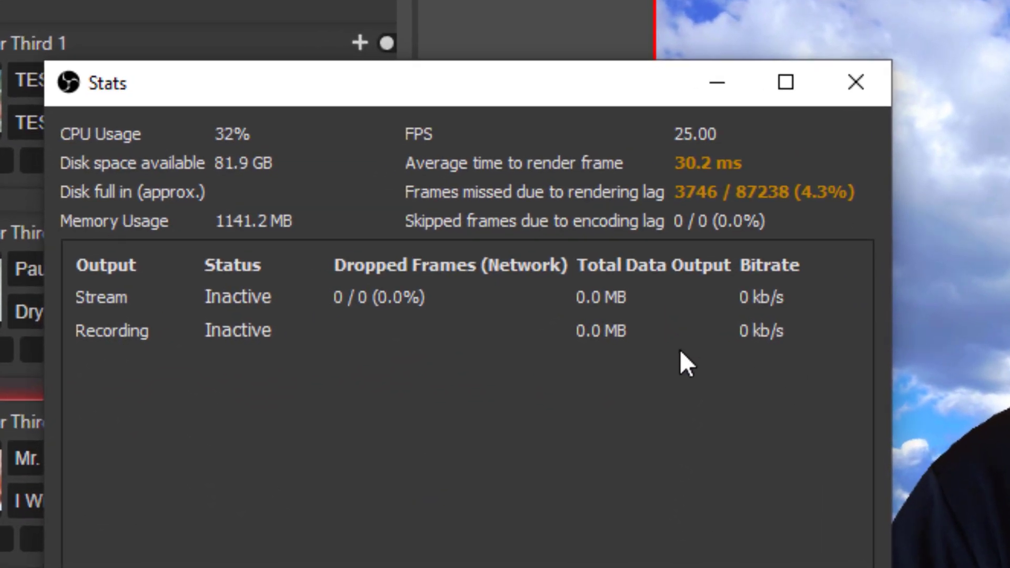